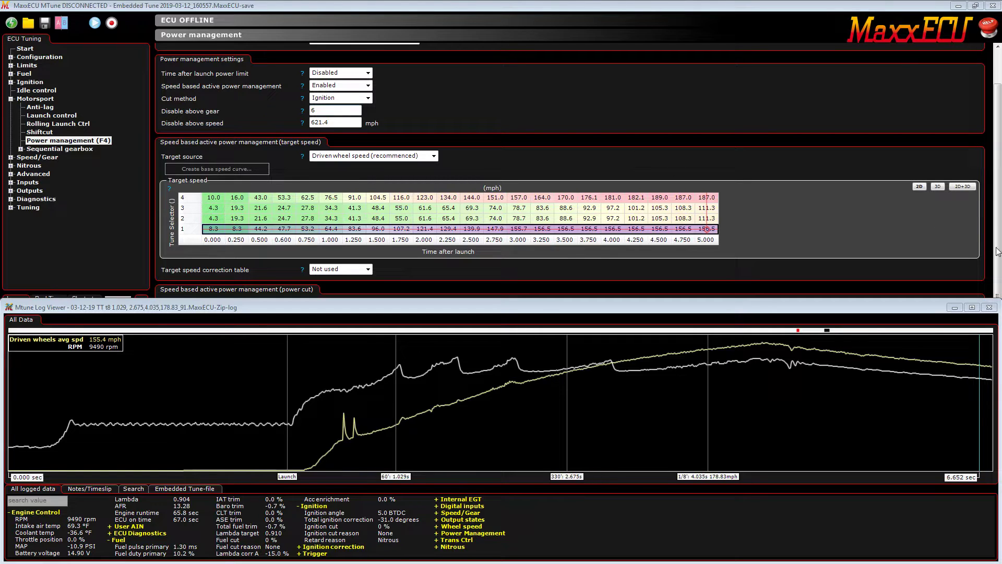
# Step: Copy target speed row 2's values (4.3 through 111.3) onto row 1
pyautogui.scroll(2, 980, 248)
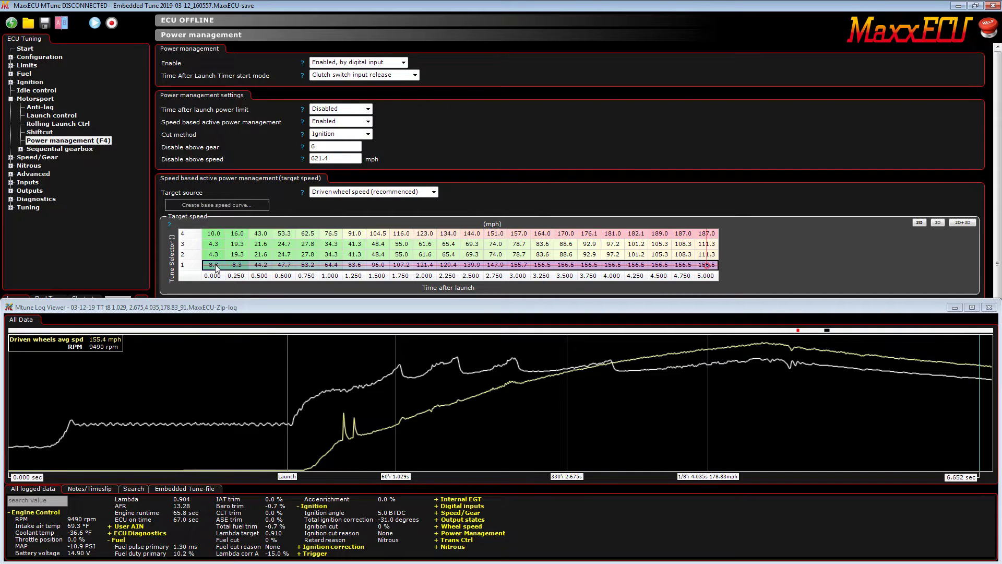
pyautogui.moveTo(214, 258); pyautogui.dragTo(711, 259)
pyautogui.hotkey('ctrl', 'c')
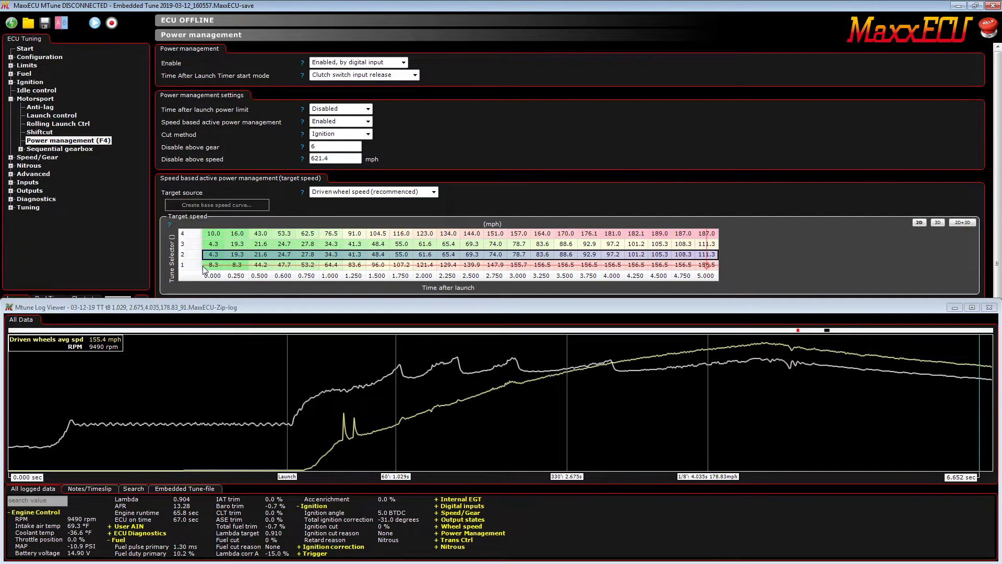
pyautogui.moveTo(204, 269); pyautogui.dragTo(705, 266)
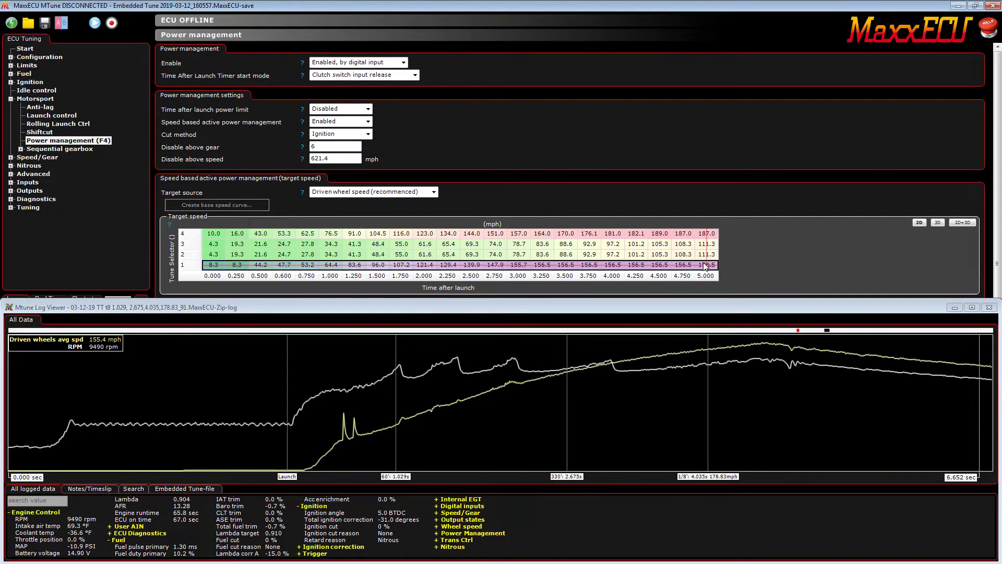
pyautogui.hotkey('ctrl', 'v')
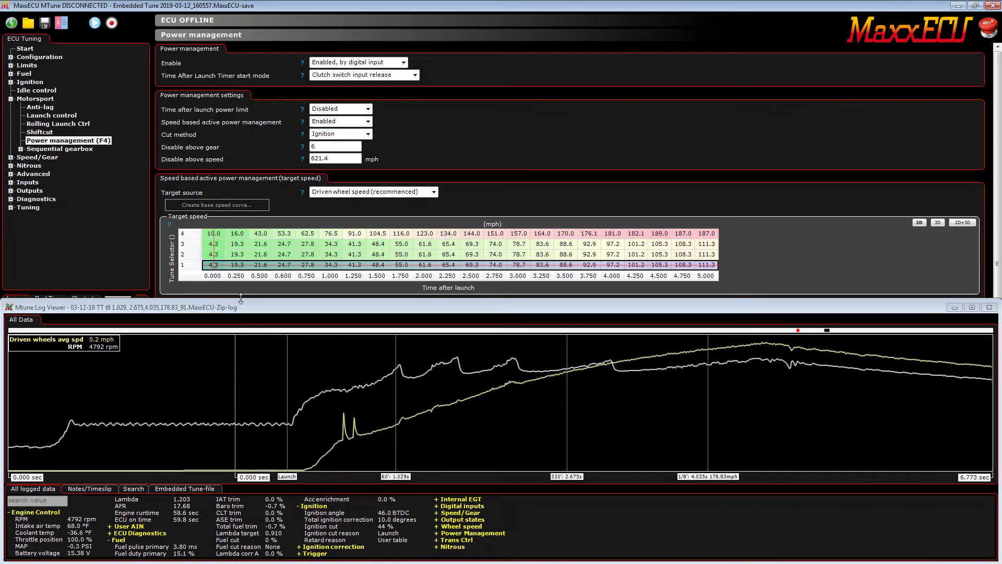
pyautogui.moveTo(358, 307)
pyautogui.mouseDown()
pyautogui.moveTo(365, 90)
pyautogui.moveTo(365, 311)
pyautogui.mouseUp()
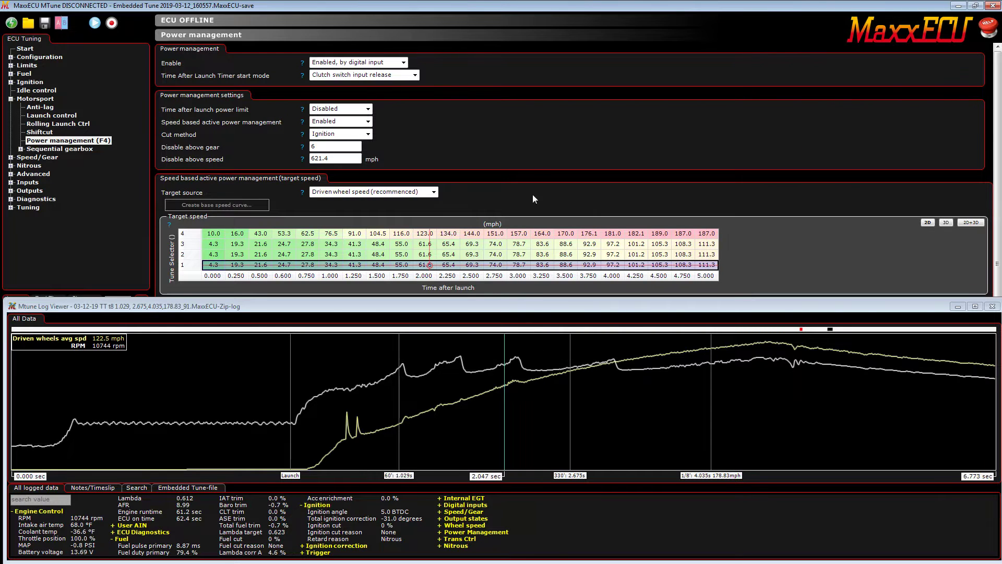
# Step: Deselect target speed row 1 and set the log viewer to keep windows on top
pyautogui.click(495, 254)
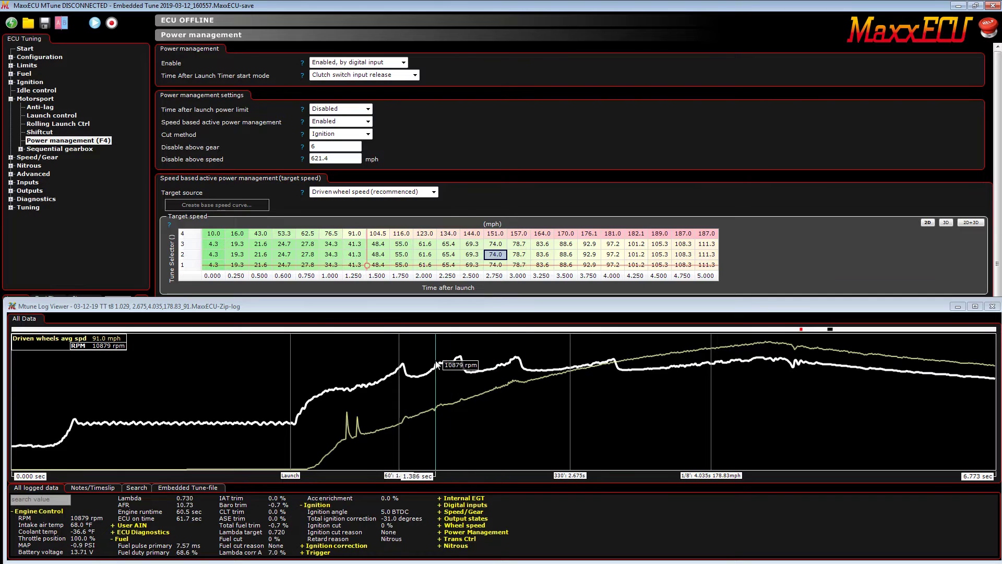
pyautogui.rightClick(458, 342)
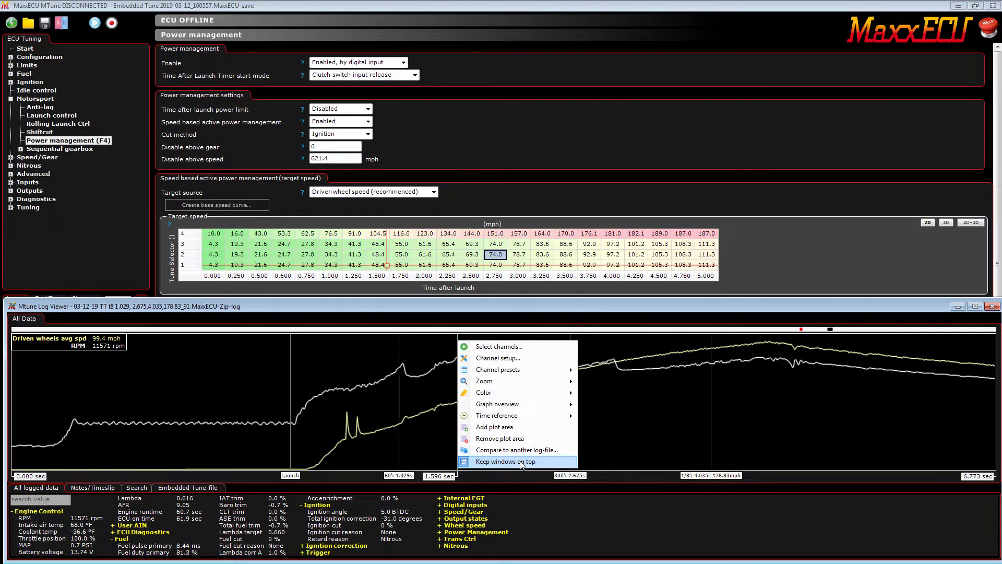
pyautogui.click(541, 127)
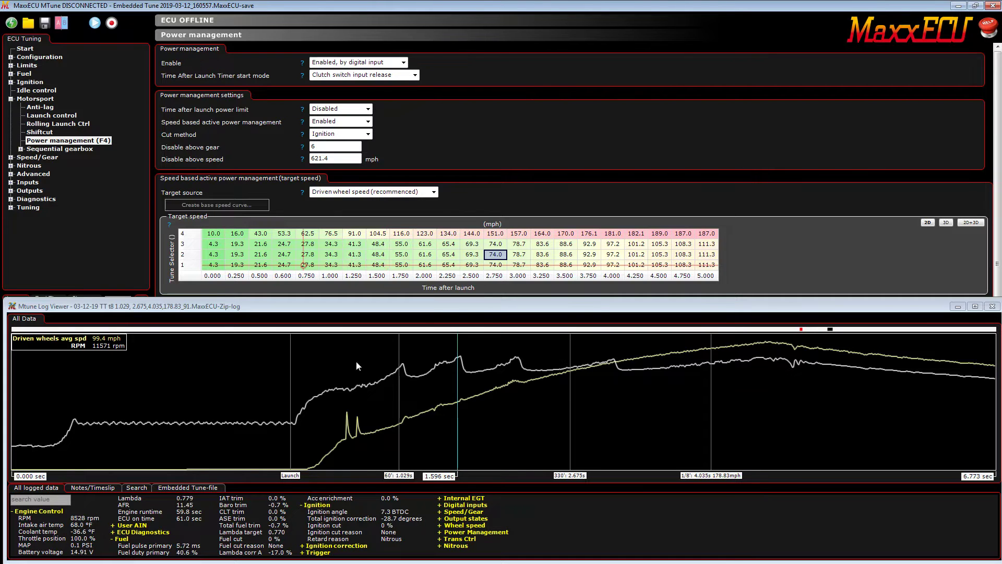
# Step: Show the Notes/Timeslip timings and mark the log from launch to about 4.04 s
pyautogui.click(538, 363)
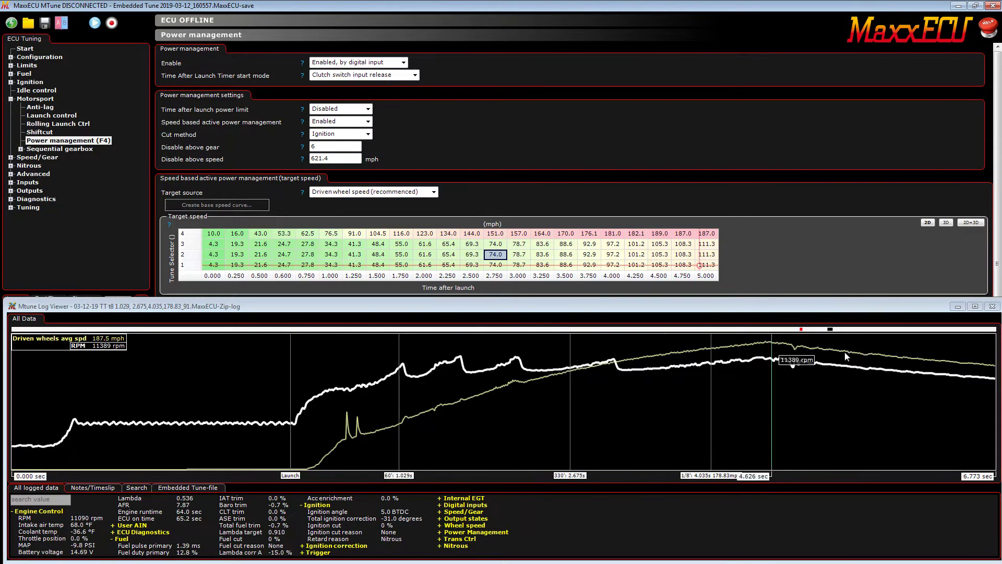
pyautogui.click(305, 470)
pyautogui.moveTo(306, 472); pyautogui.dragTo(296, 442)
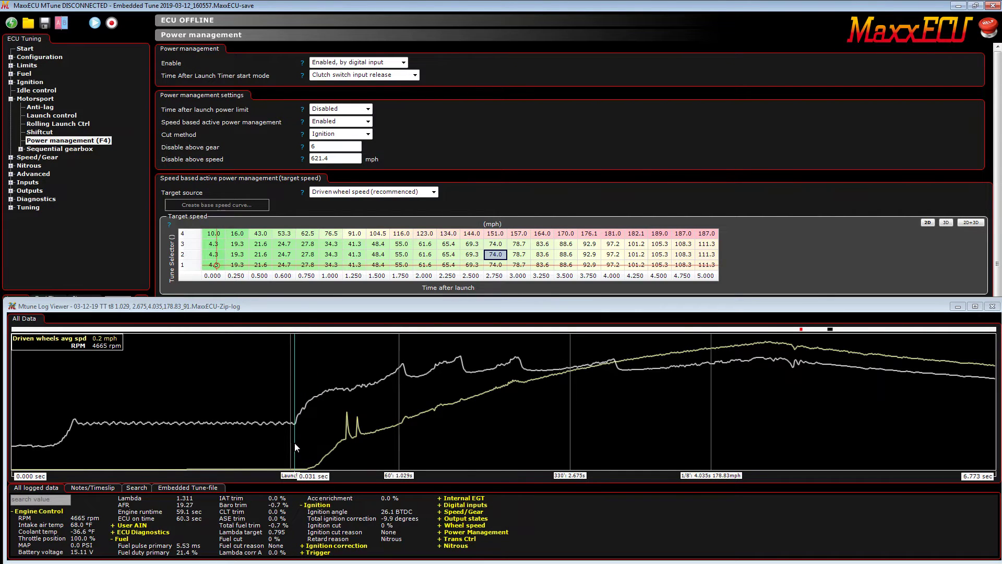
pyautogui.click(296, 473)
pyautogui.click(94, 486)
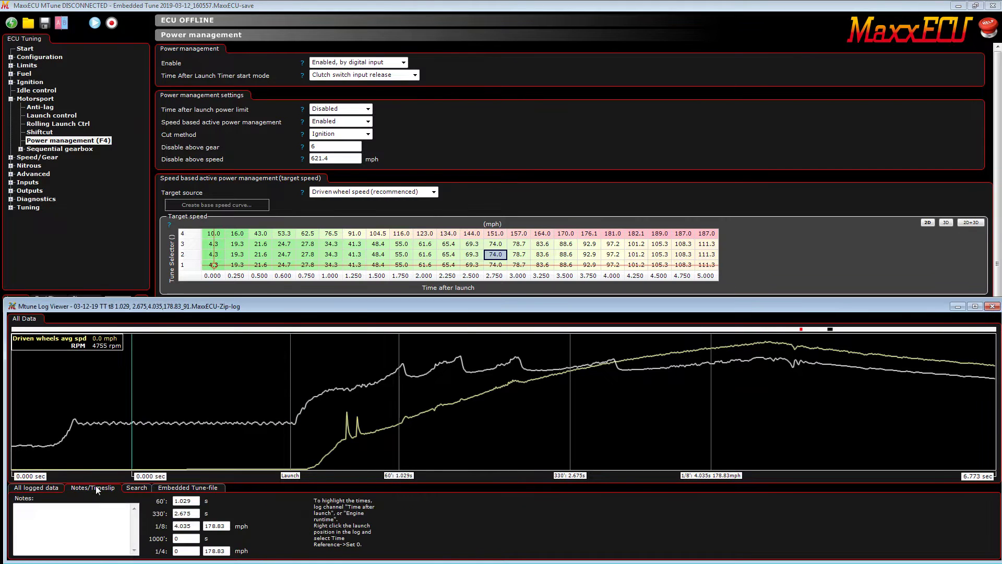
pyautogui.moveTo(240, 483)
pyautogui.mouseDown()
pyautogui.moveTo(561, 479)
pyautogui.moveTo(527, 479)
pyautogui.moveTo(548, 479)
pyautogui.mouseUp()
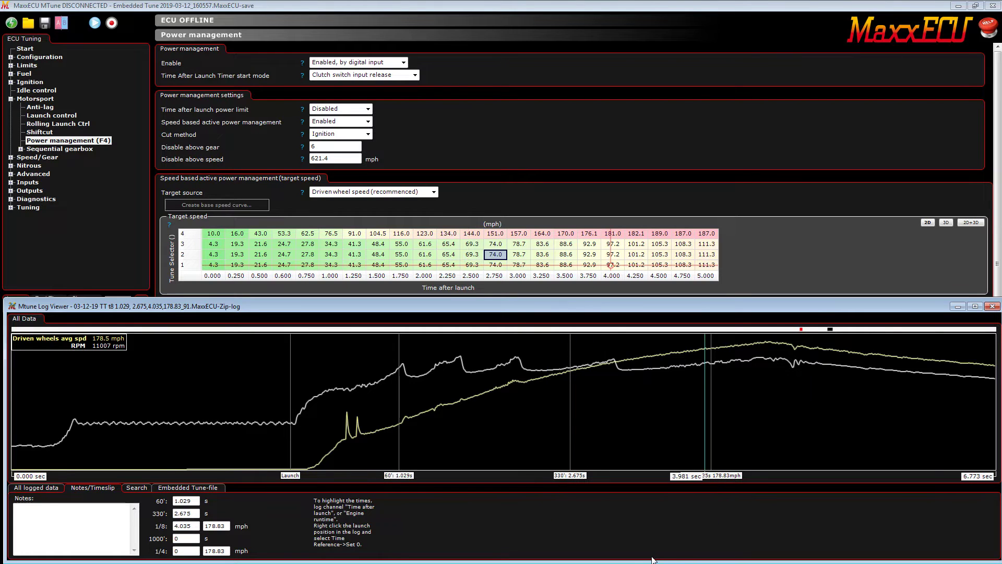
pyautogui.click(240, 418)
pyautogui.moveTo(240, 417); pyautogui.dragTo(298, 429)
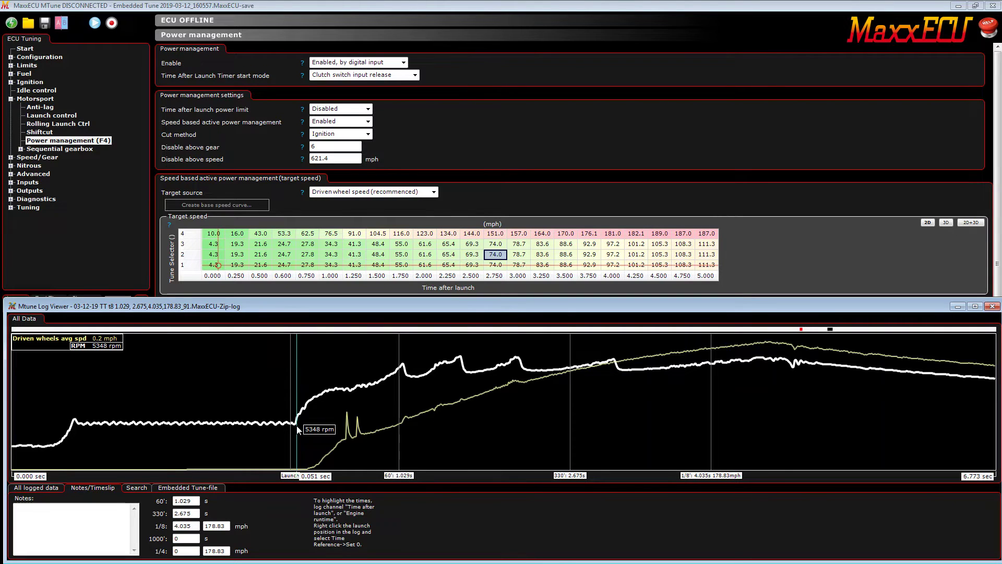
pyautogui.moveTo(297, 429)
pyautogui.mouseDown()
pyautogui.moveTo(752, 377)
pyautogui.moveTo(712, 385)
pyautogui.mouseUp()
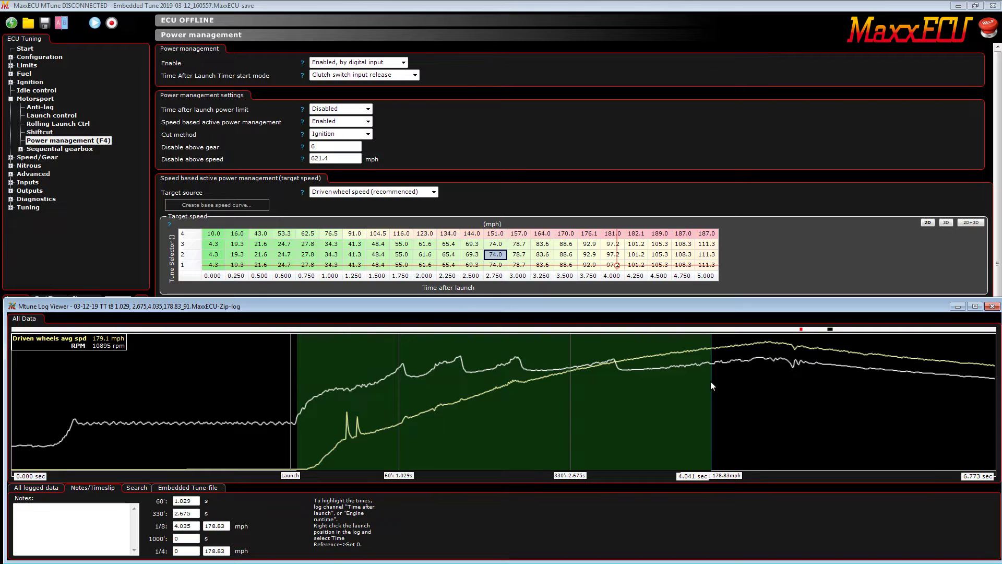
# Step: Import the marked log span as the Power Management baseline for target speed
pyautogui.rightClick(529, 399)
pyautogui.moveTo(547, 439)
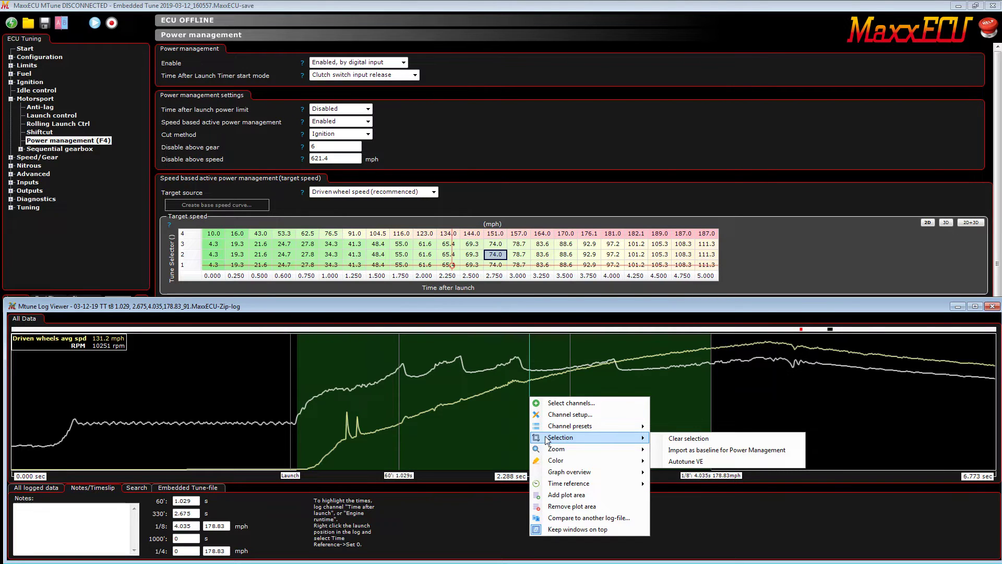
pyautogui.click(702, 450)
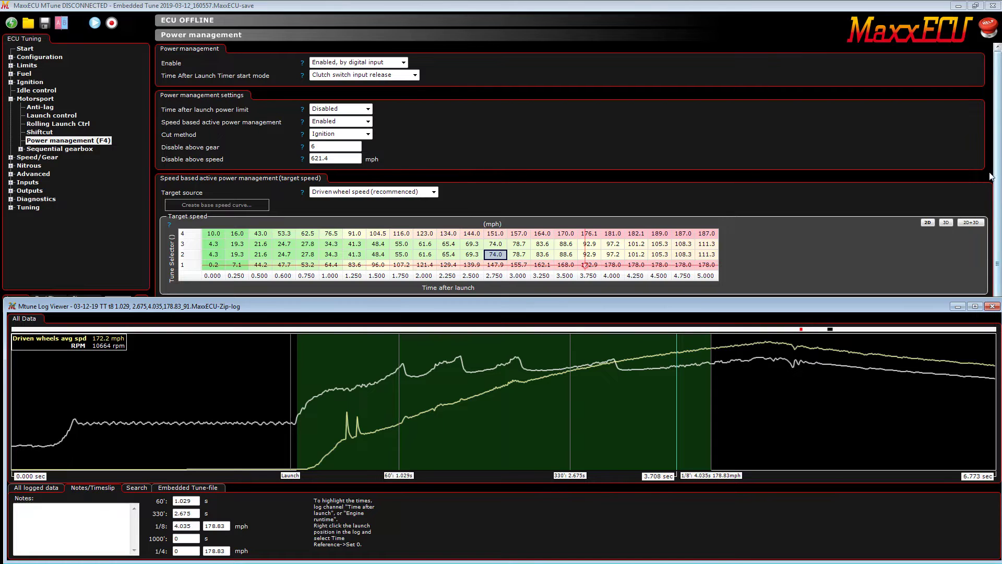
# Step: Show target speed row 1 (0.2 to 178.0 mph) as a section graph
pyautogui.scroll(-1, 998, 186)
pyautogui.scroll(-1, 998, 185)
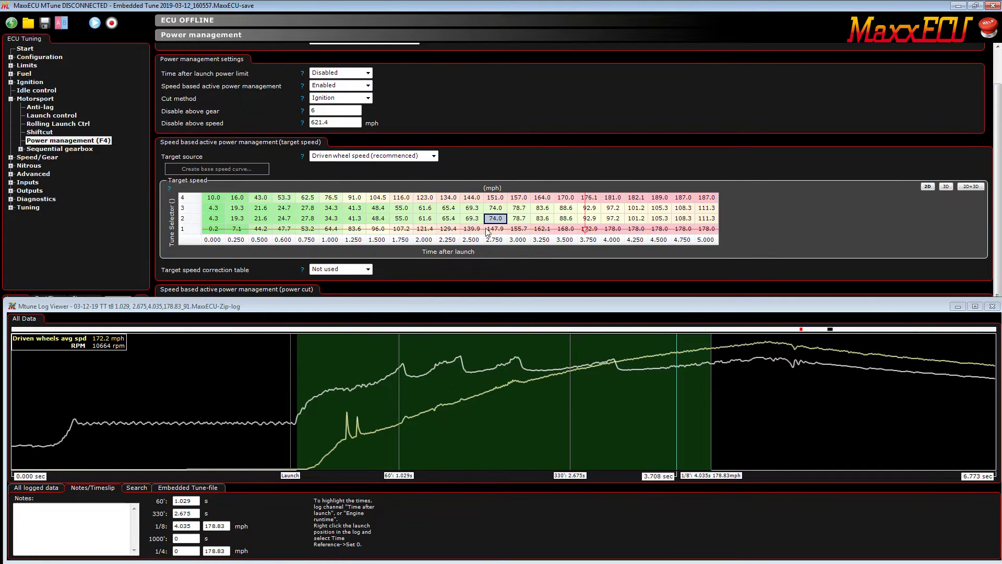
pyautogui.click(185, 229)
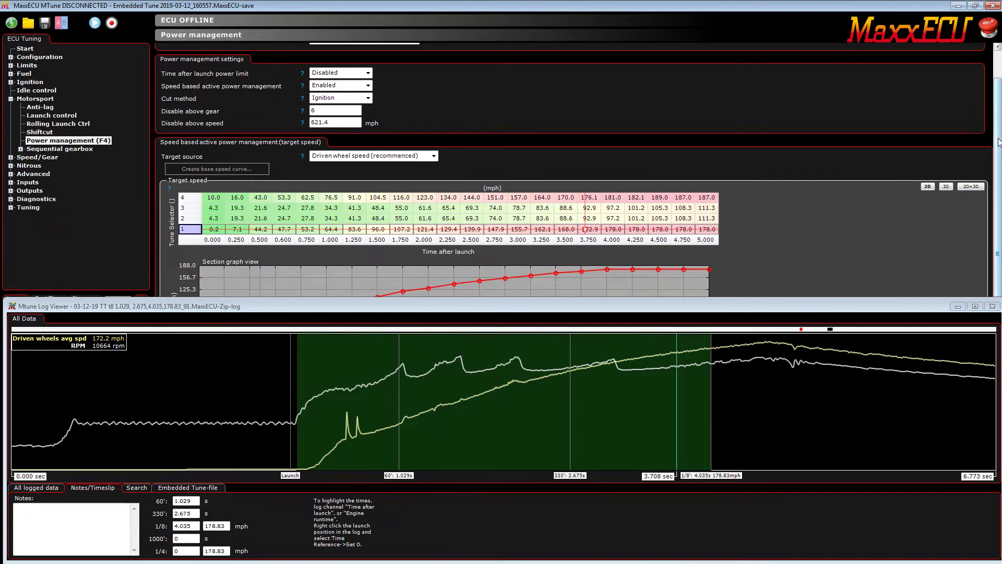
pyautogui.moveTo(999, 144); pyautogui.dragTo(998, 220)
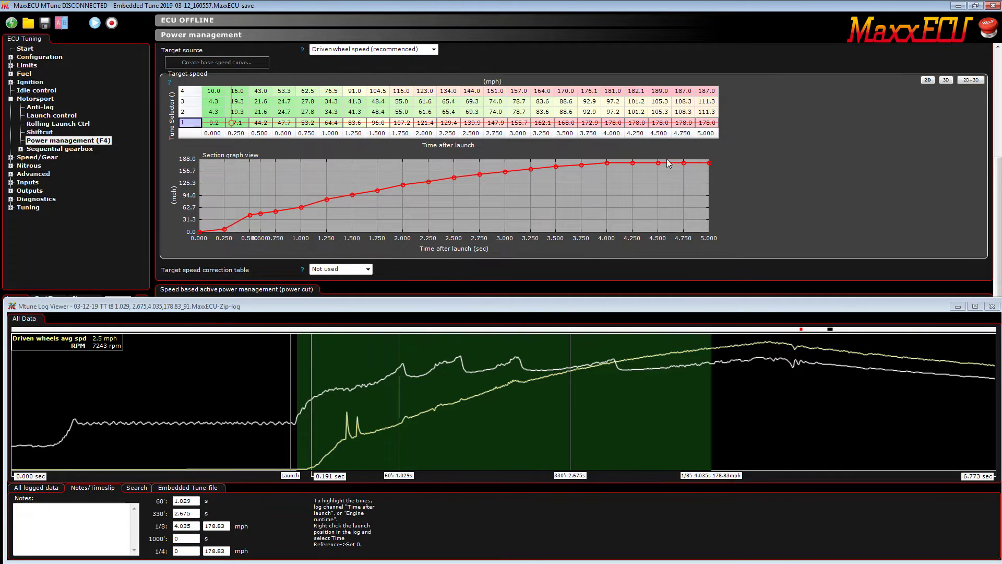
# Step: Add 4 to all target speed row 1 cells, making them run 4.2 to 182.0 mph
pyautogui.click(220, 125)
pyautogui.moveTo(220, 125); pyautogui.dragTo(708, 123)
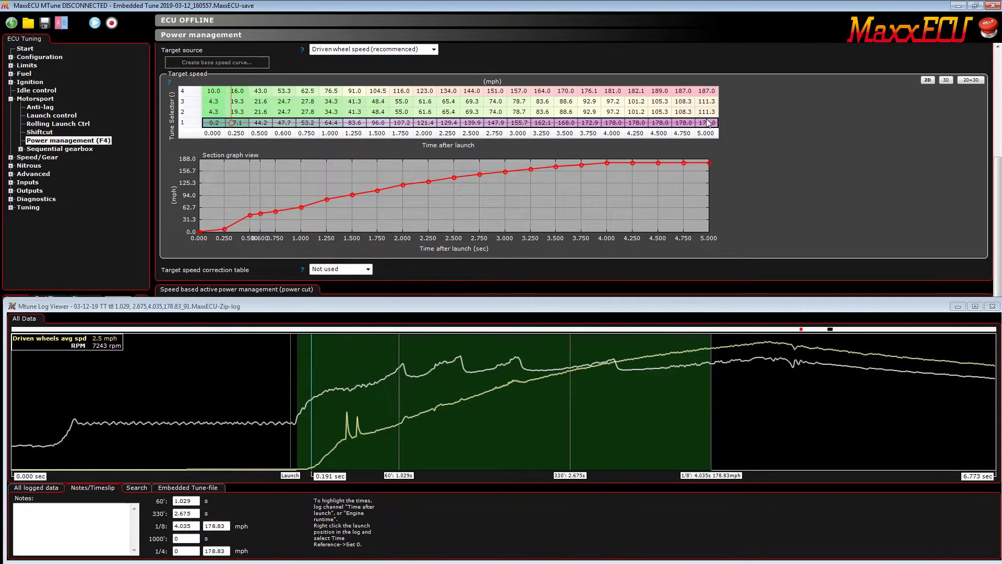
pyautogui.rightClick(707, 124)
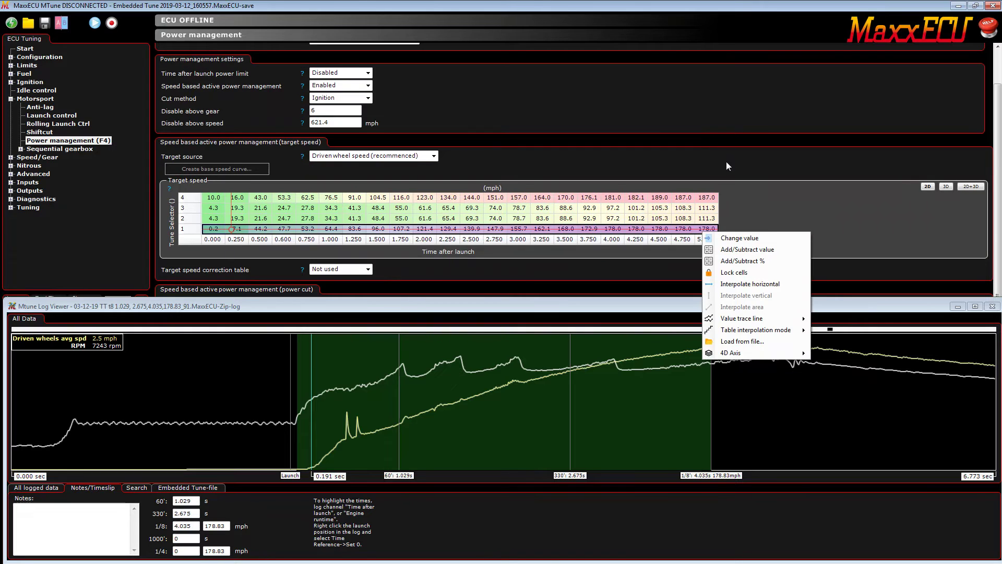
pyautogui.click(763, 250)
pyautogui.moveTo(786, 260); pyautogui.dragTo(696, 153)
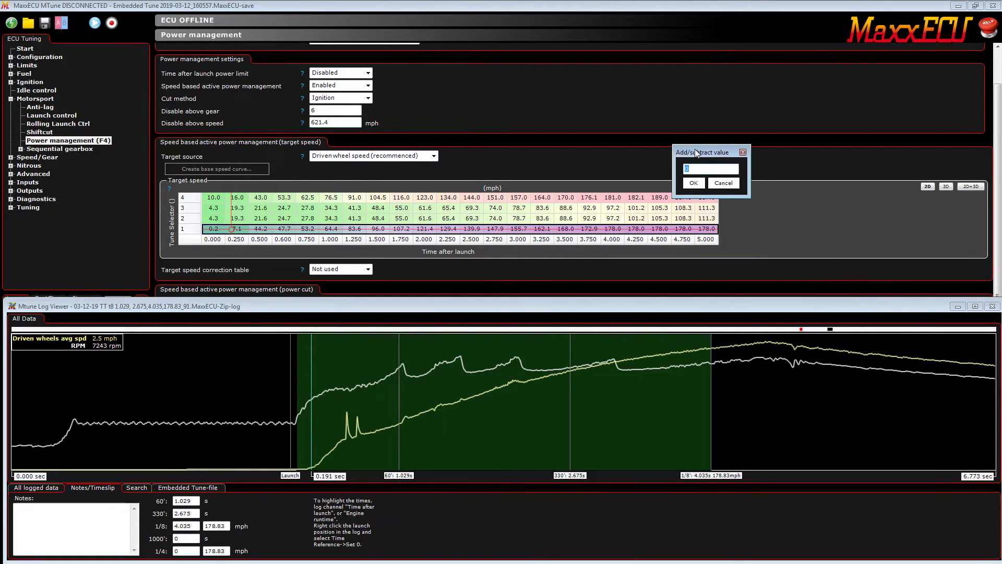
pyautogui.write('4')
pyautogui.press('Return')
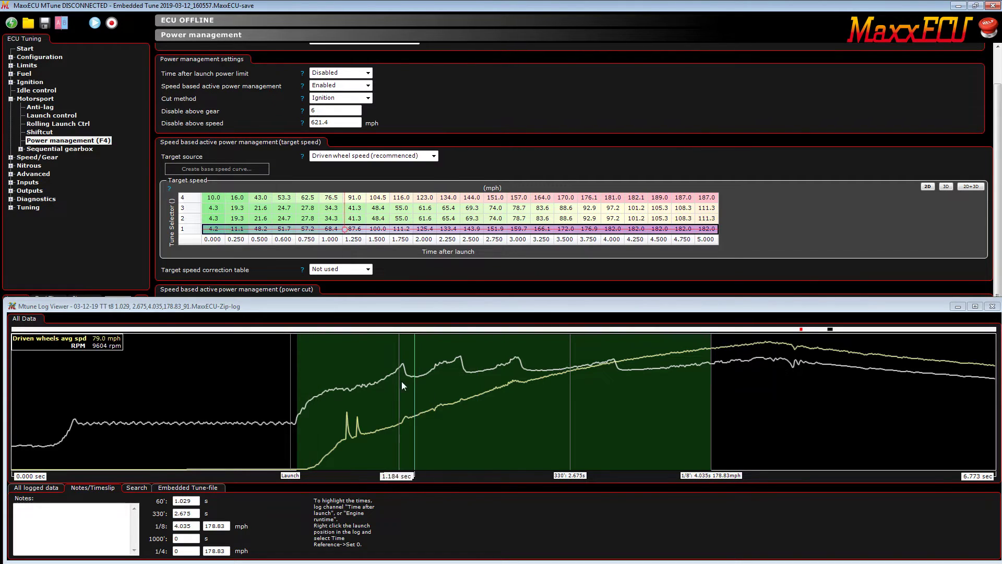
# Step: Clear the range selected on the log graph
pyautogui.rightClick(405, 357)
pyautogui.moveTo(522, 401)
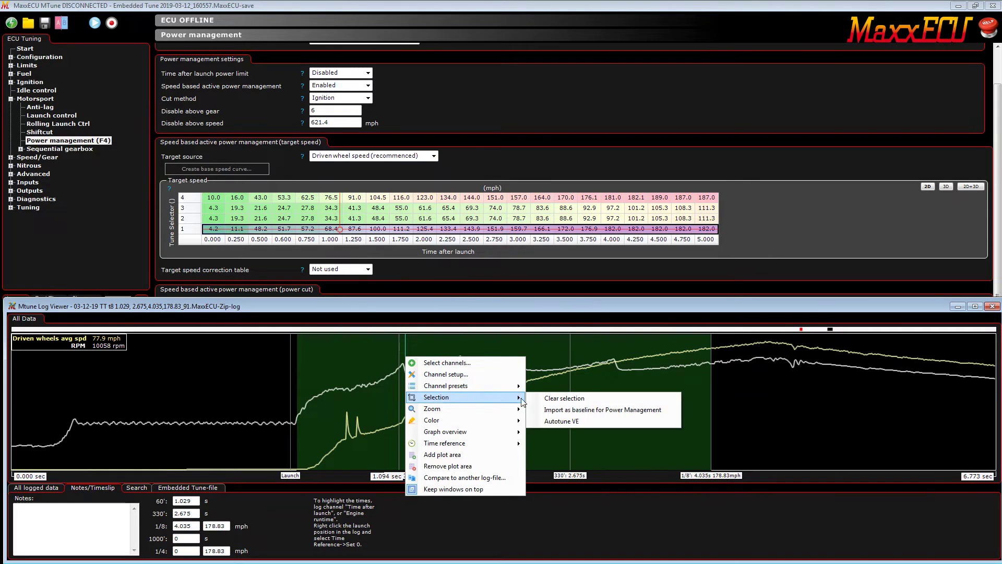
pyautogui.click(569, 398)
# Step: Turn off Keep windows on top and bring the Power management page forward
pyautogui.rightClick(351, 356)
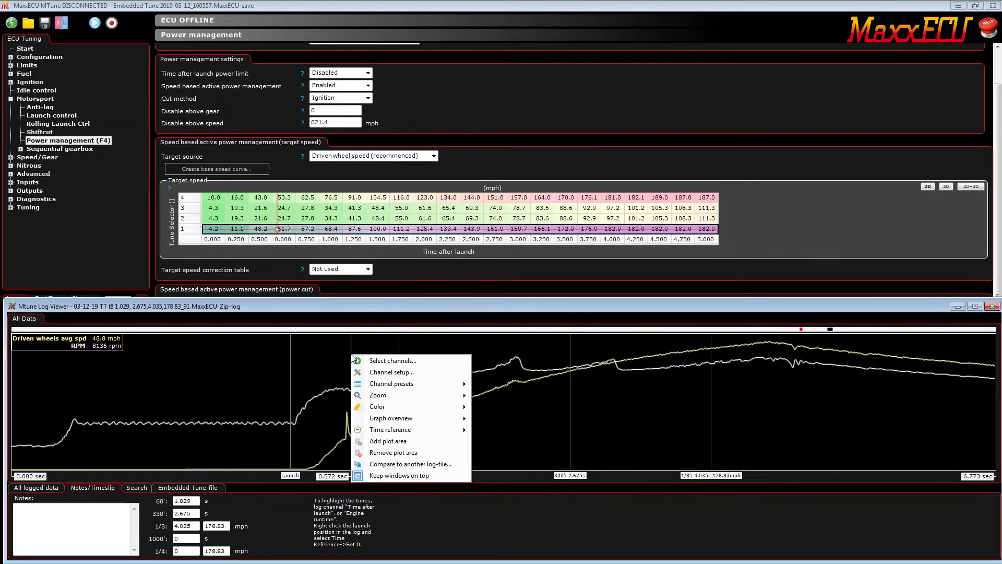
pyautogui.click(414, 476)
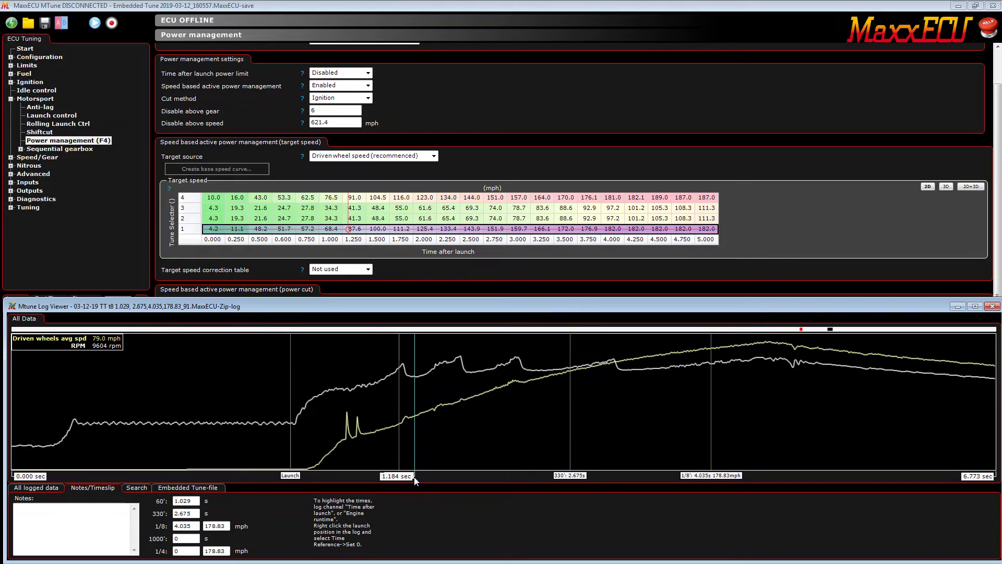
pyautogui.click(431, 221)
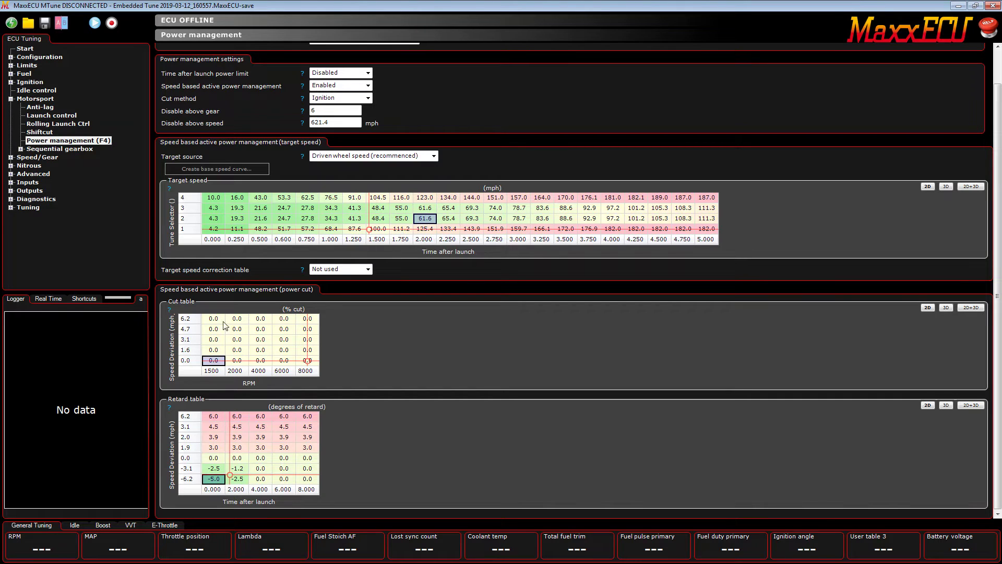
# Step: Display section graphs for target speed row 1 and the cut table's 4.7 mph row
pyautogui.click(189, 229)
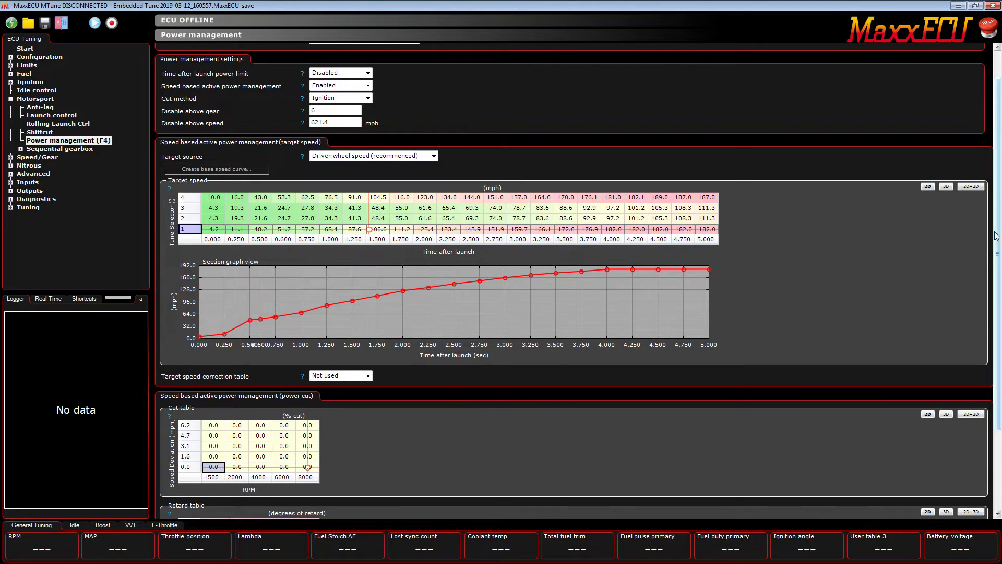
pyautogui.scroll(-3, 996, 236)
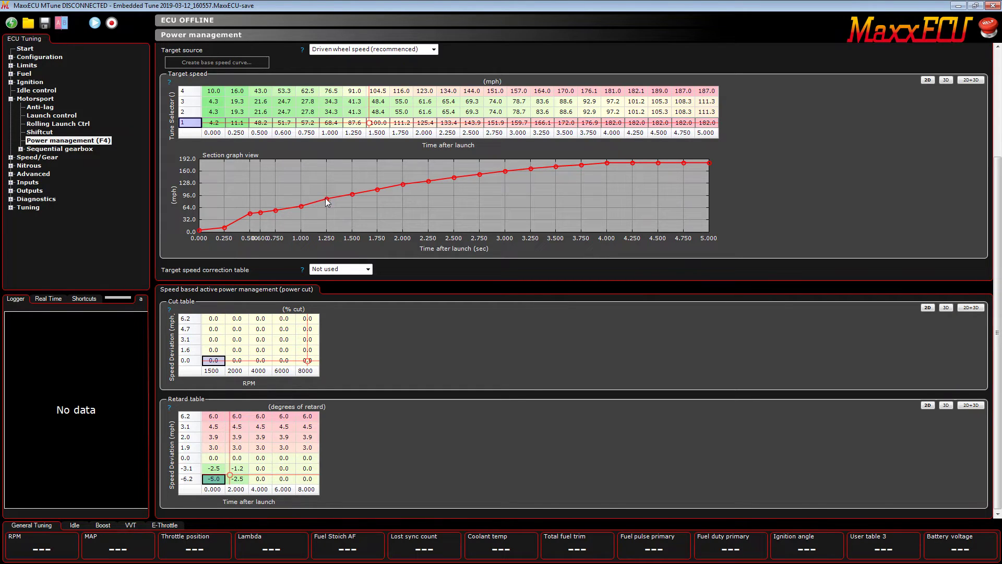
pyautogui.click(190, 329)
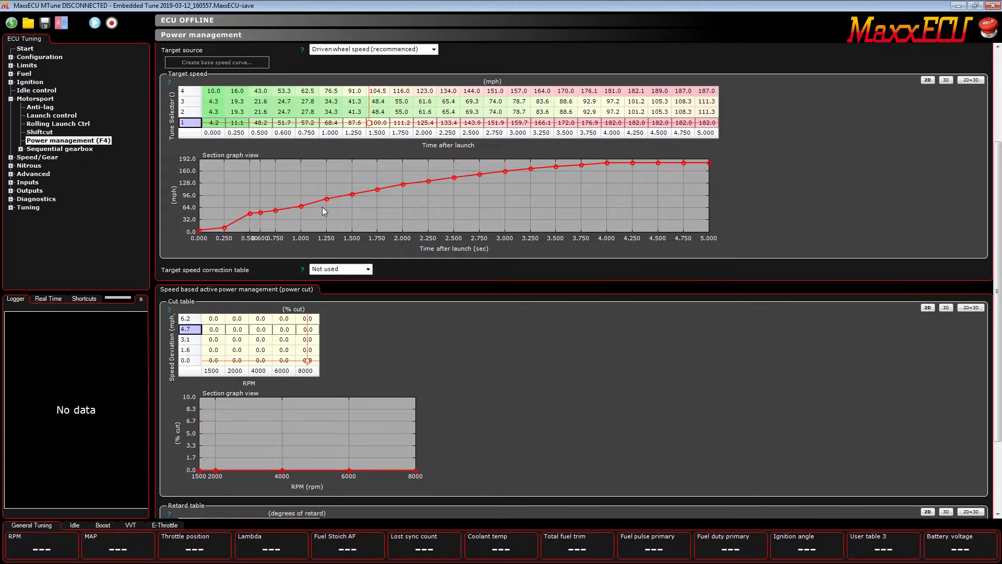
# Step: Enter 5% cut across the 4.7 mph row and 10% across the 6.2 mph row
pyautogui.click(215, 331)
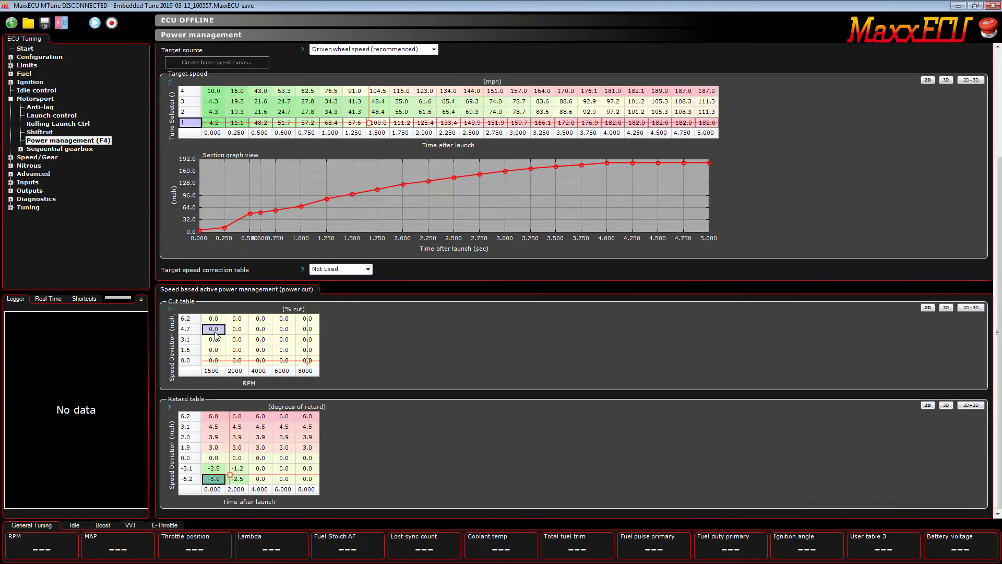
pyautogui.moveTo(215, 335); pyautogui.dragTo(299, 334)
pyautogui.write('5')
pyautogui.press('Return')
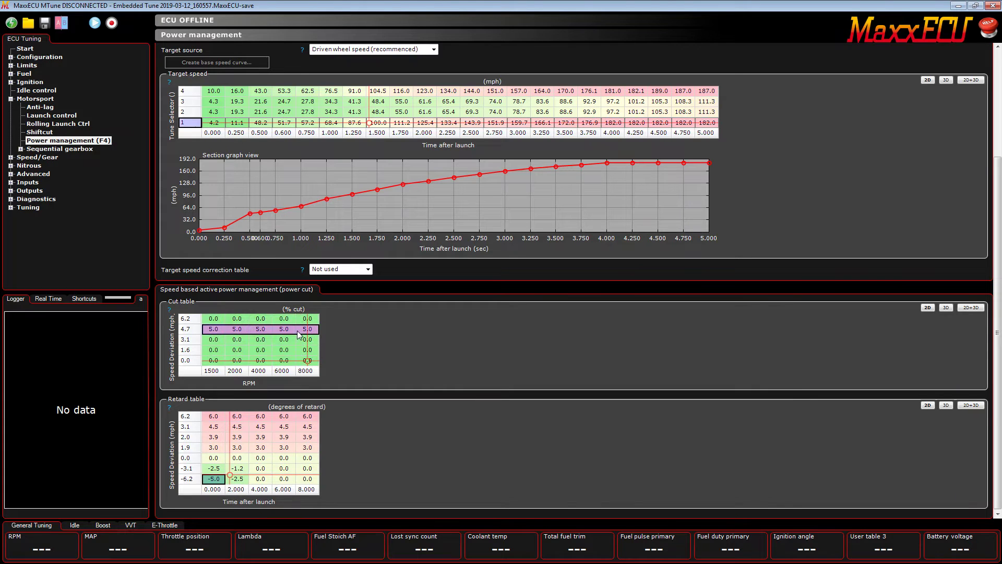
pyautogui.moveTo(214, 319); pyautogui.dragTo(321, 319)
pyautogui.write('10')
pyautogui.press('Return')
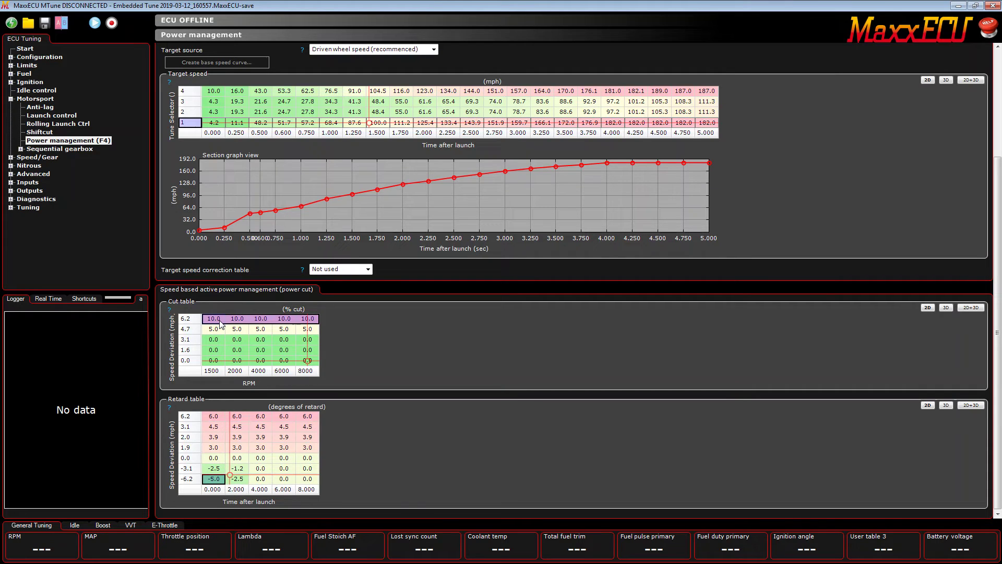
# Step: Inspect retard table values, selecting the 1.9 mph row and the first column
pyautogui.click(212, 439)
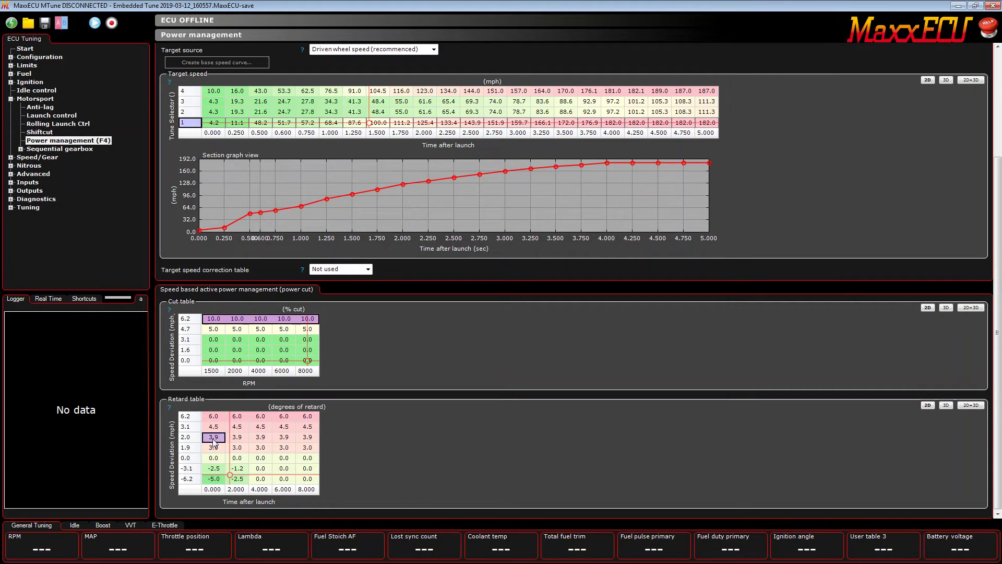
pyautogui.click(217, 418)
pyautogui.click(314, 449)
pyautogui.click(235, 470)
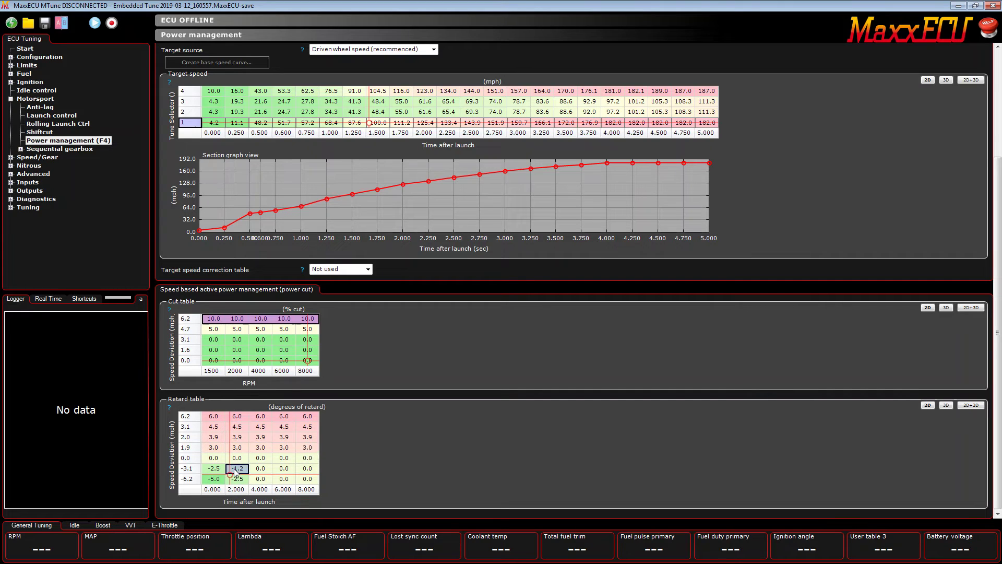
pyautogui.click(236, 445)
pyautogui.moveTo(211, 450); pyautogui.dragTo(307, 451)
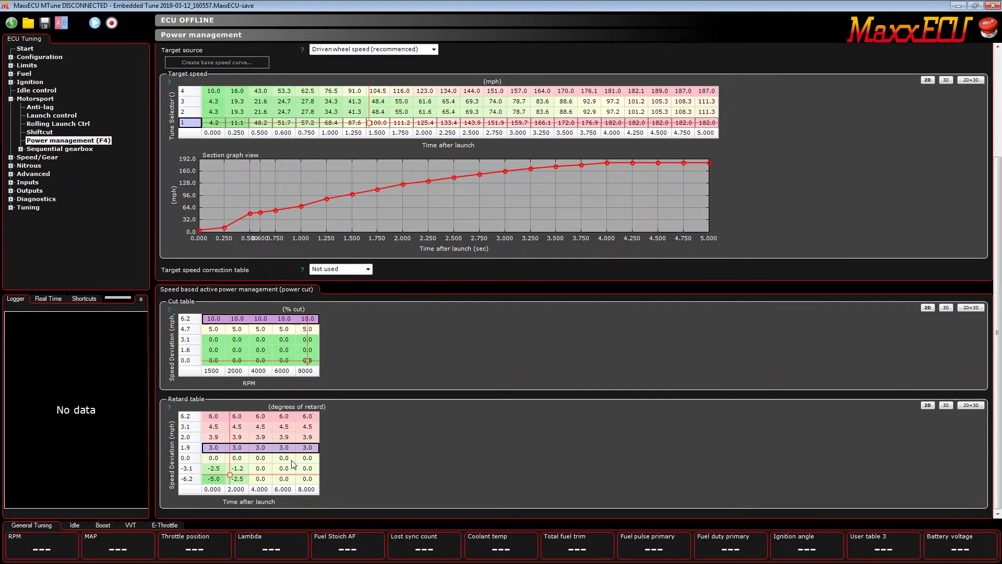
pyautogui.moveTo(212, 450); pyautogui.dragTo(246, 426)
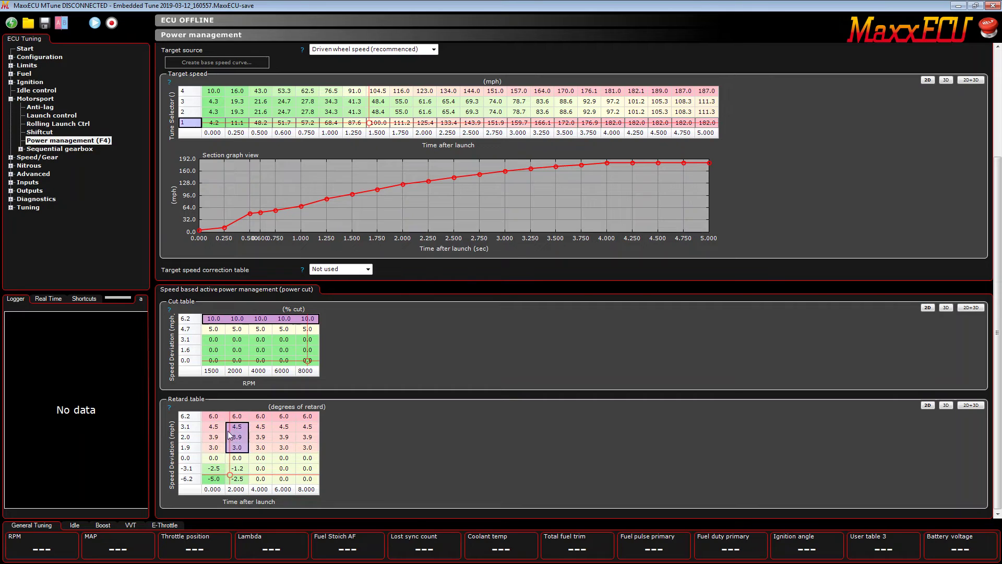
# Step: Change the retard table's 6.2 mph speed-deviation breakpoint to 8.0
pyautogui.click(192, 418)
pyautogui.press('Down')
pyautogui.press('Down')
pyautogui.press('Down')
pyautogui.press('Down')
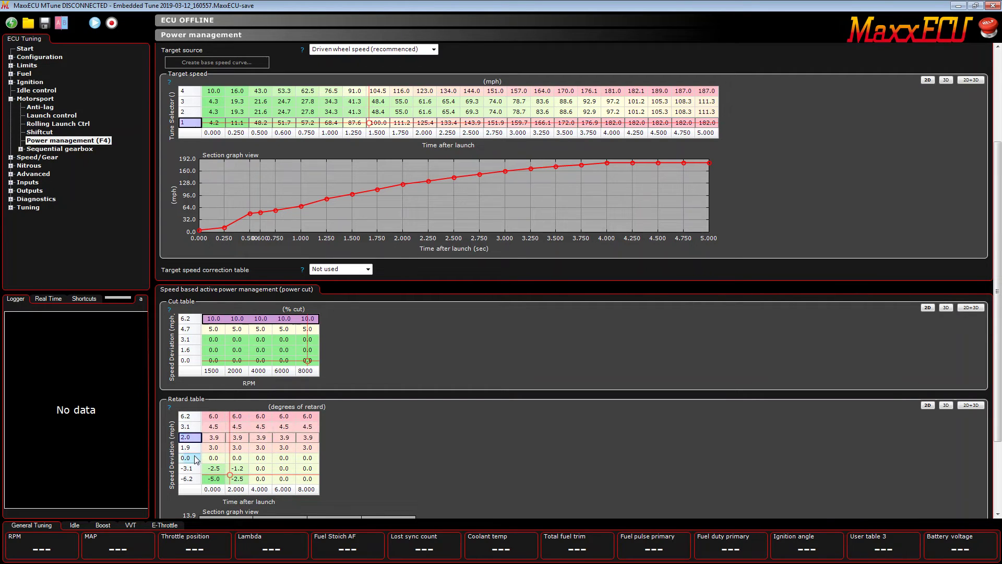
pyautogui.doubleClick(190, 418)
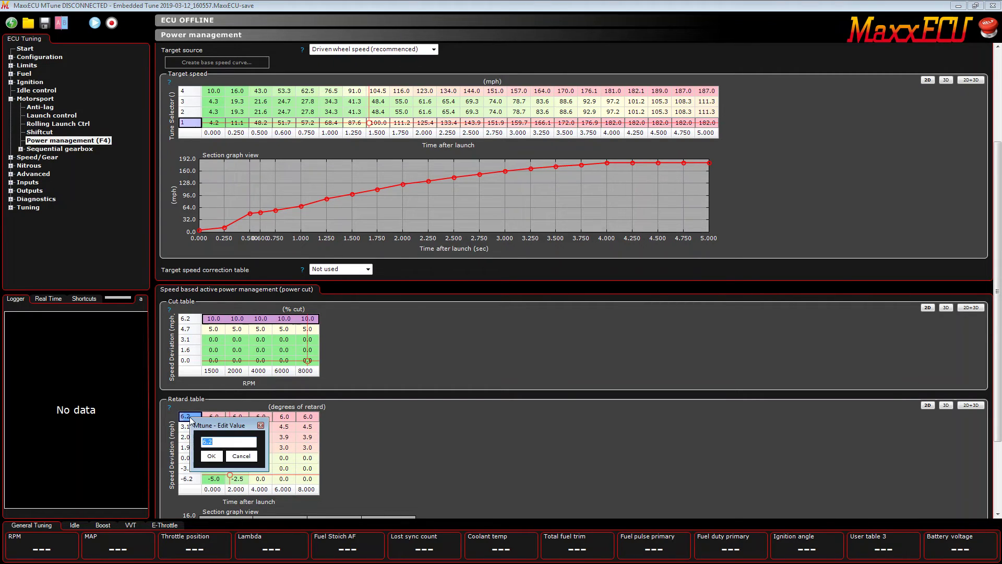
pyautogui.write('8')
pyautogui.press('Return')
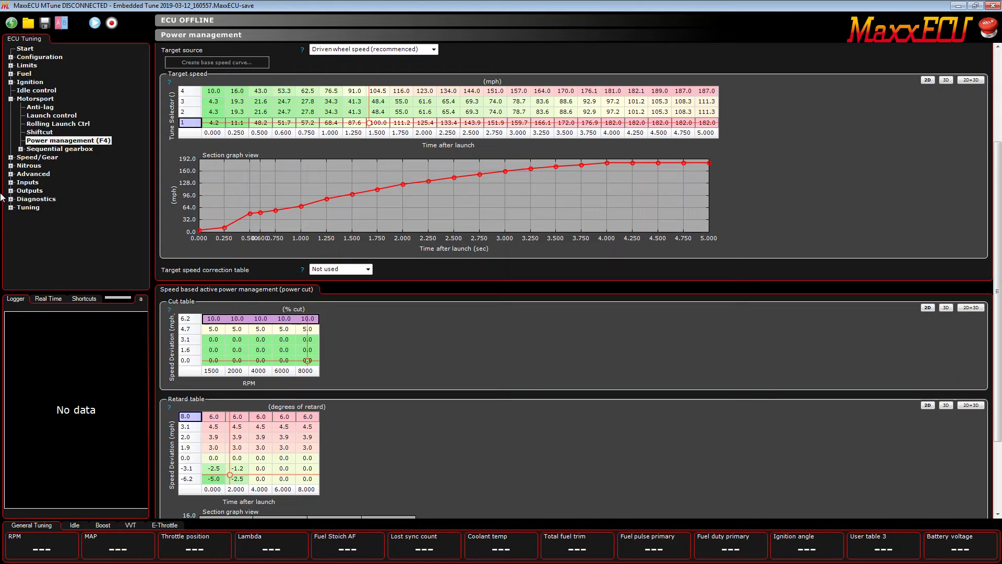
# Step: Open Nitrous Stage 1 and view the solenoid duty table's 7.5 and 0.0 mph layers
pyautogui.click(11, 166)
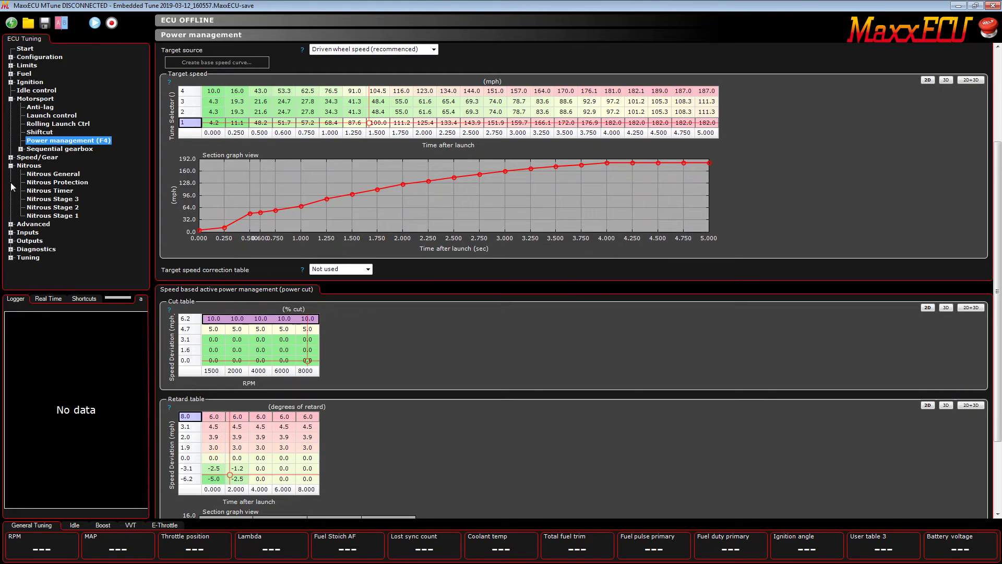
pyautogui.click(68, 216)
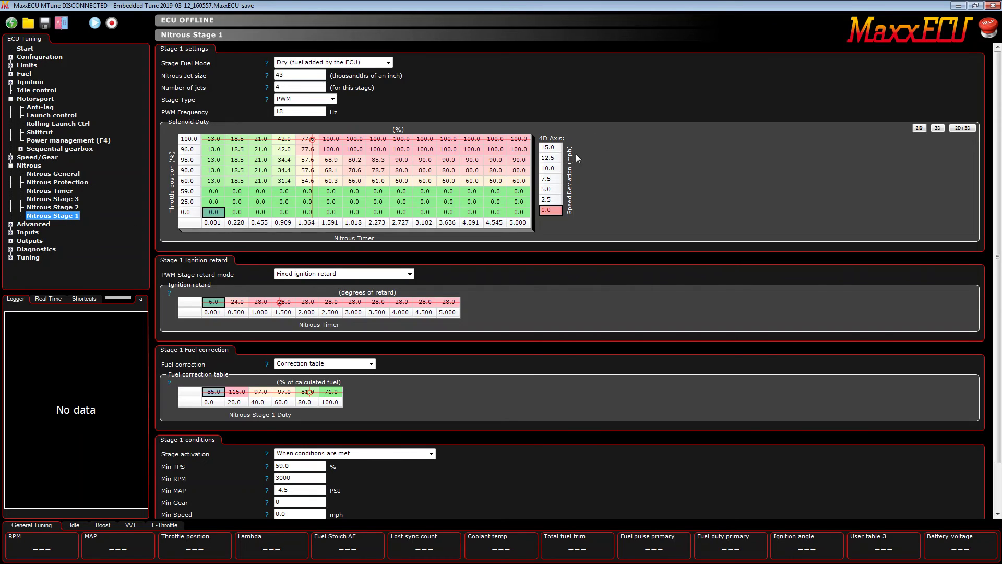
pyautogui.click(550, 179)
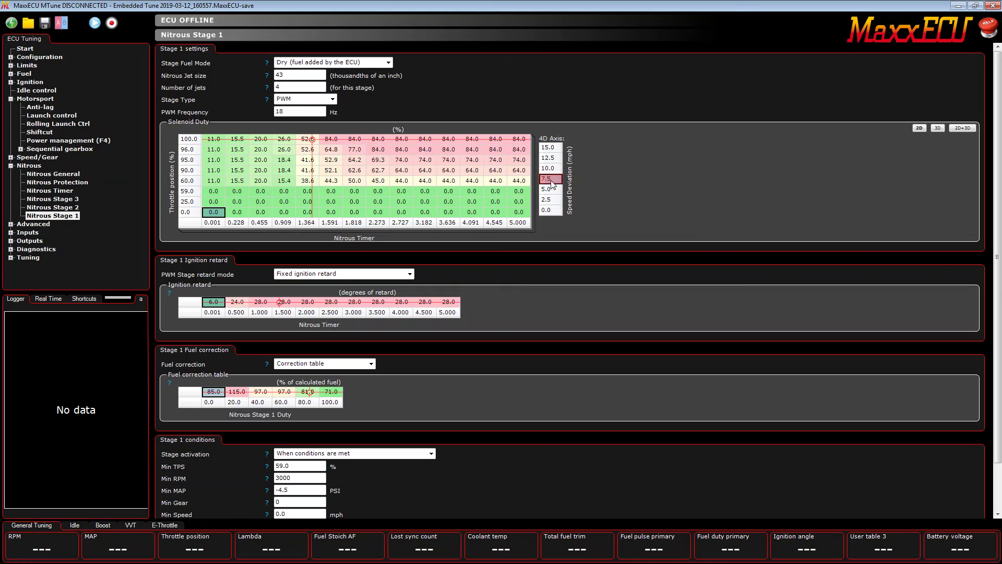
pyautogui.click(551, 209)
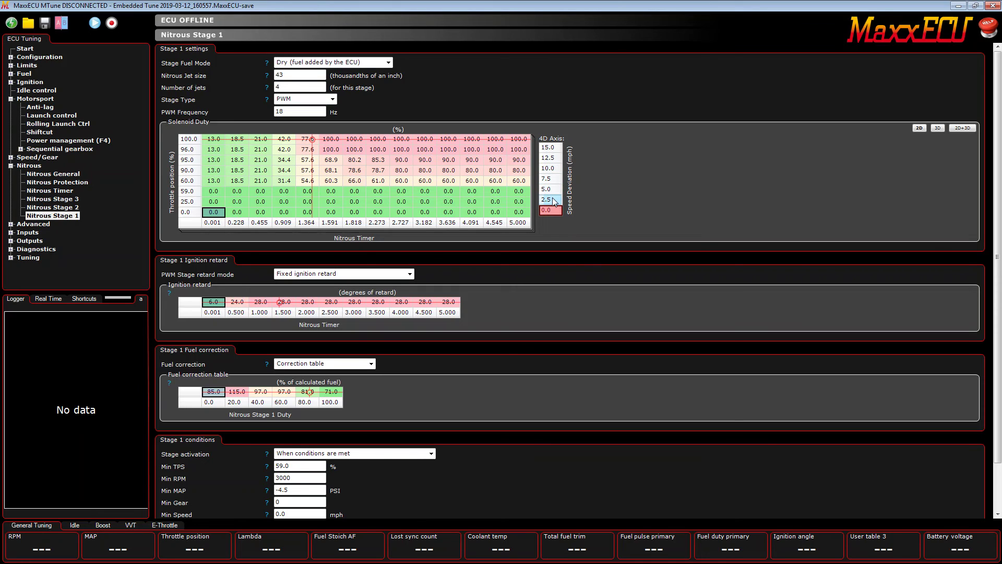
# Step: Review the 5.0 and 12.5 mph layers' full-throttle duty cells (85.0 and 72.0)
pyautogui.click(552, 190)
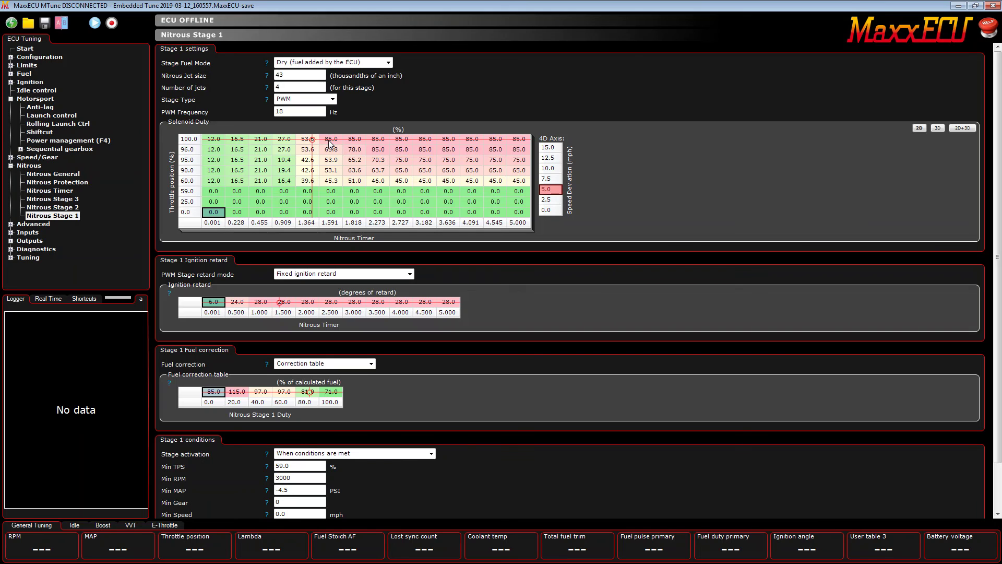
pyautogui.moveTo(329, 142); pyautogui.dragTo(516, 142)
pyautogui.click(557, 158)
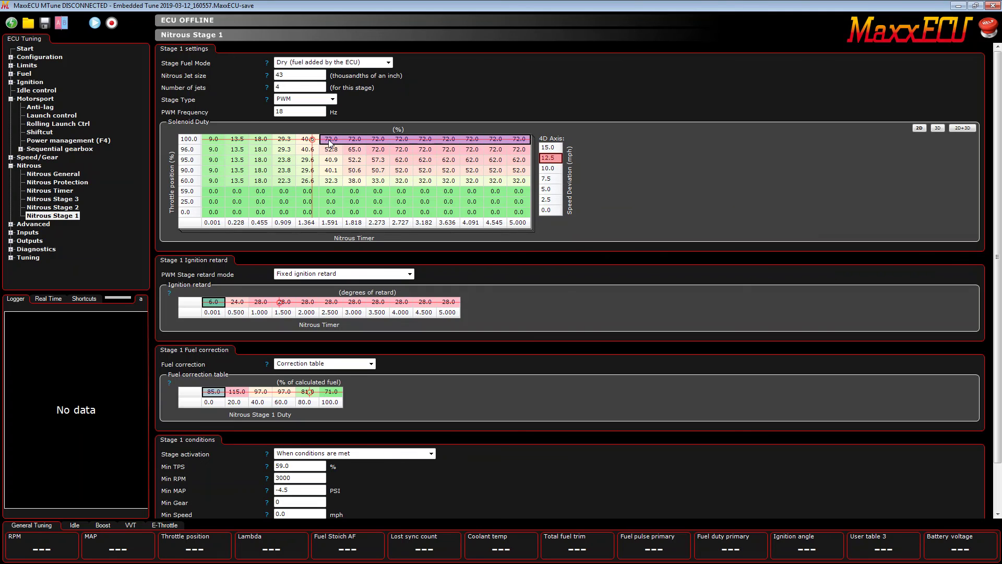
pyautogui.moveTo(329, 140); pyautogui.dragTo(521, 141)
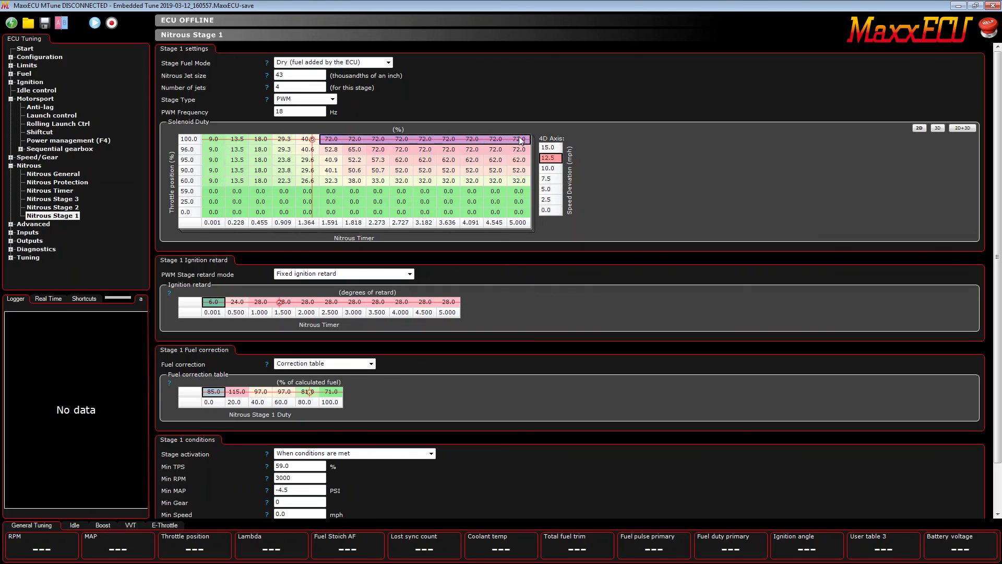